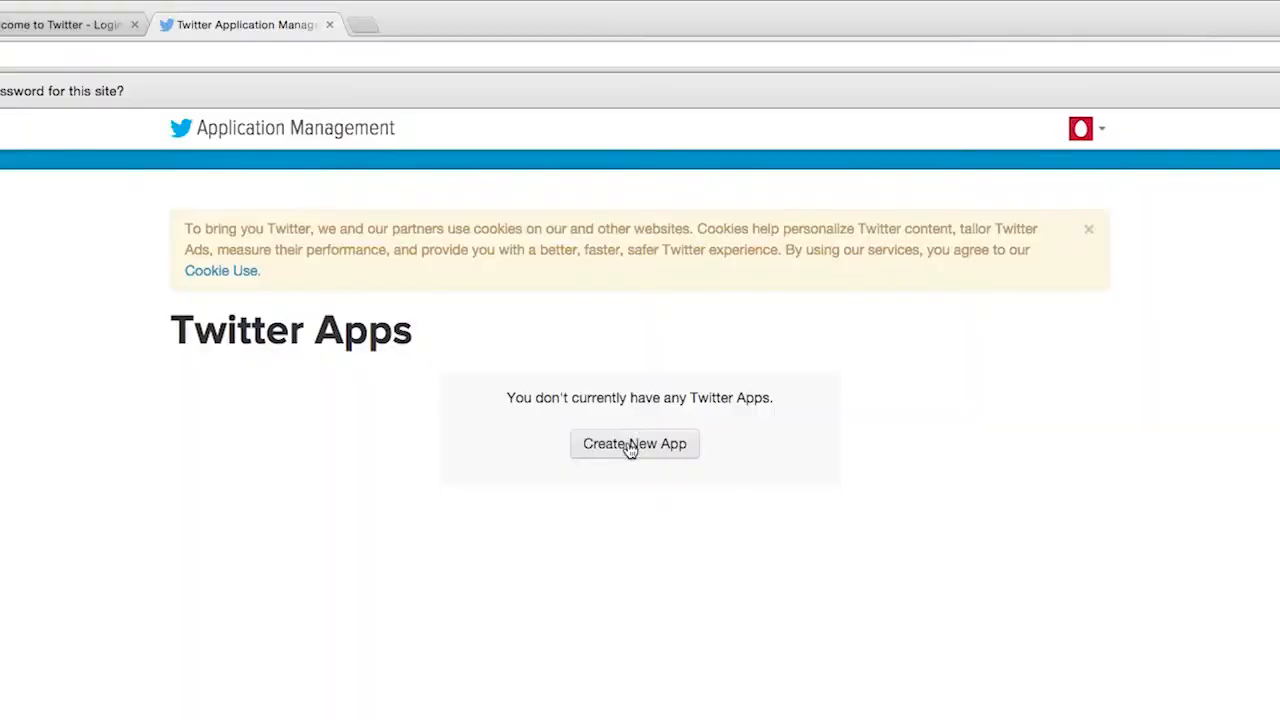
# Step: Start a new Twitter app named sociomoletest_imp with the description "sociomole application"
pyautogui.click(629, 456)
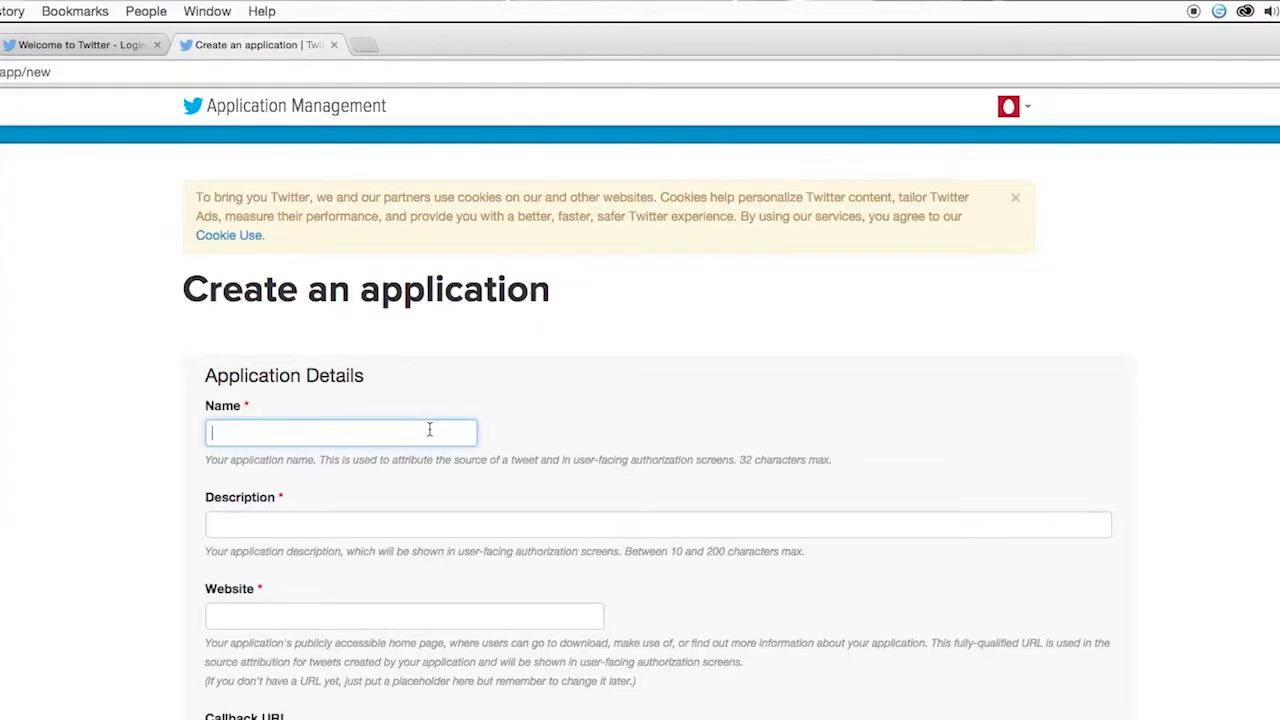
pyautogui.write('sociomoletest_imp')
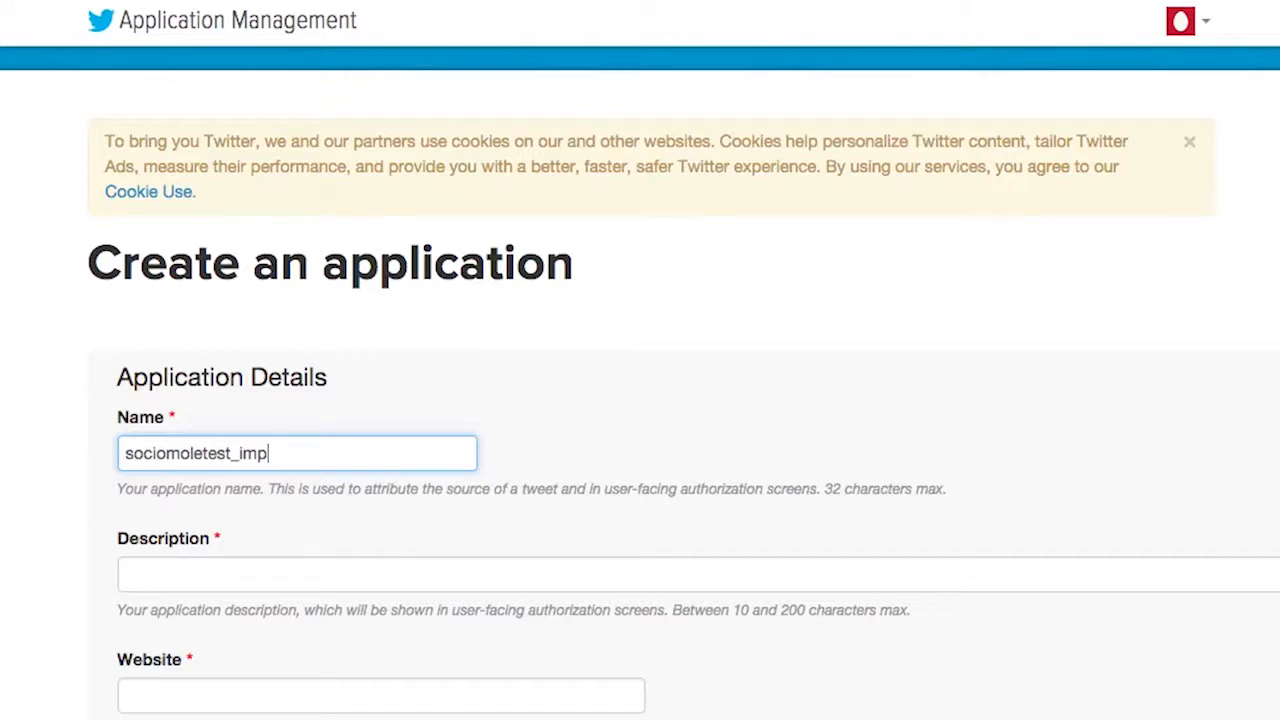
pyautogui.click(394, 573)
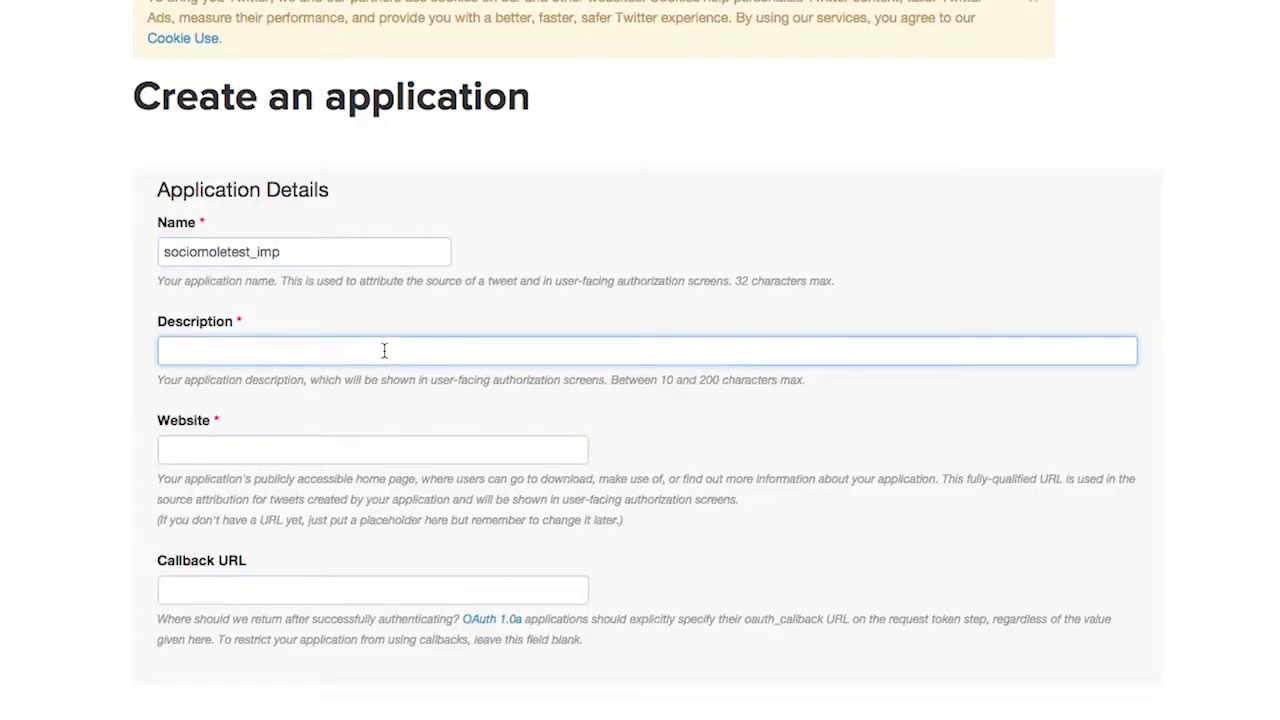
pyautogui.write('sociomole application')
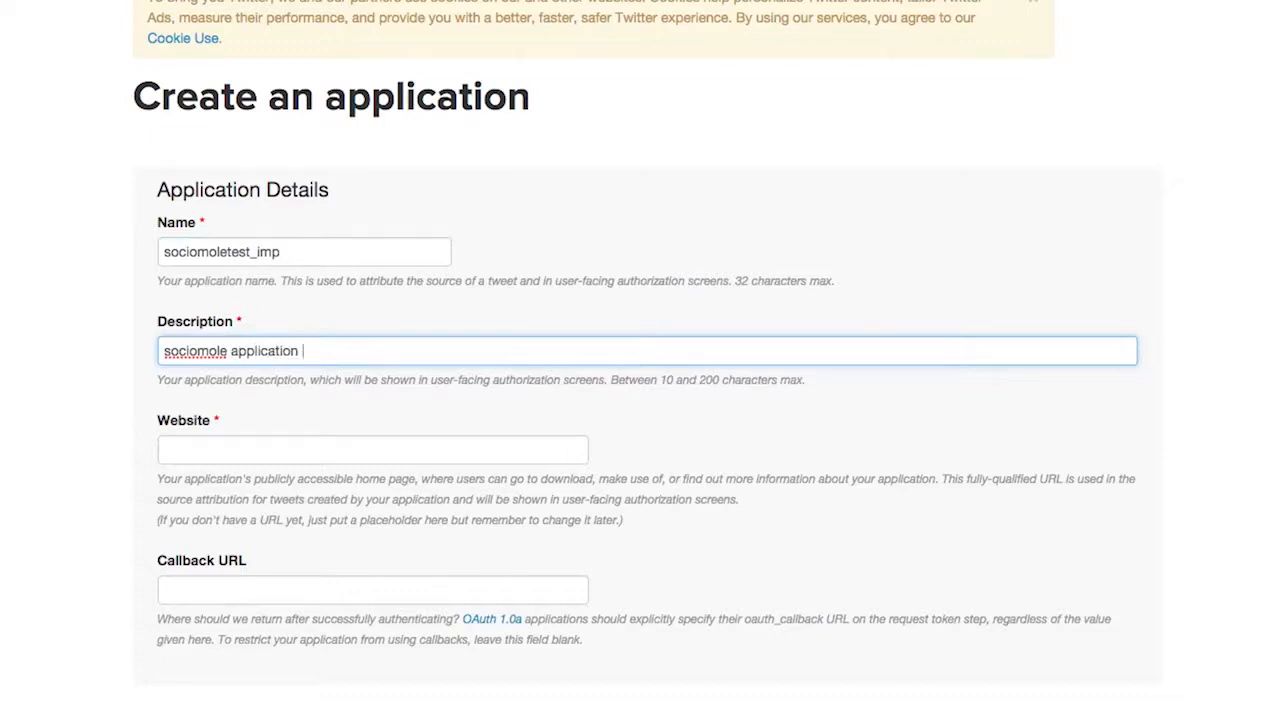
pyautogui.click(335, 447)
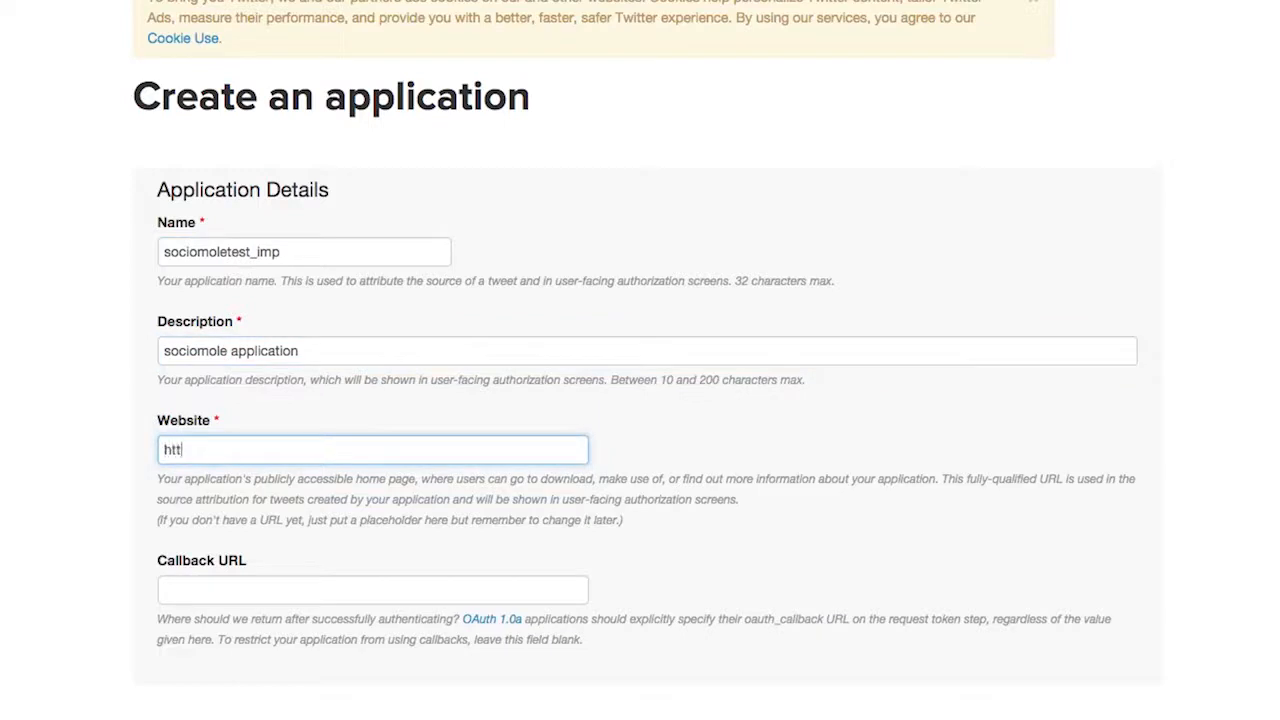
pyautogui.write('http://www.sociomole.com')
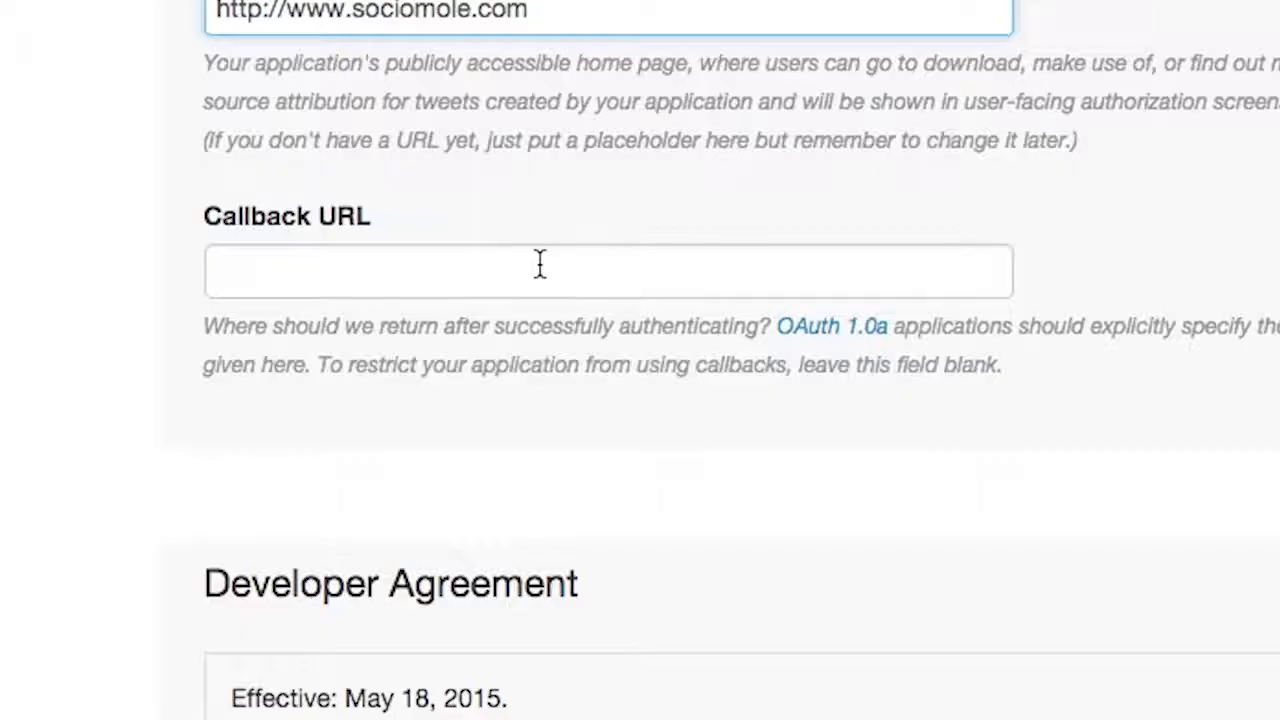
pyautogui.click(539, 264)
pyautogui.write('http://www.sociom')
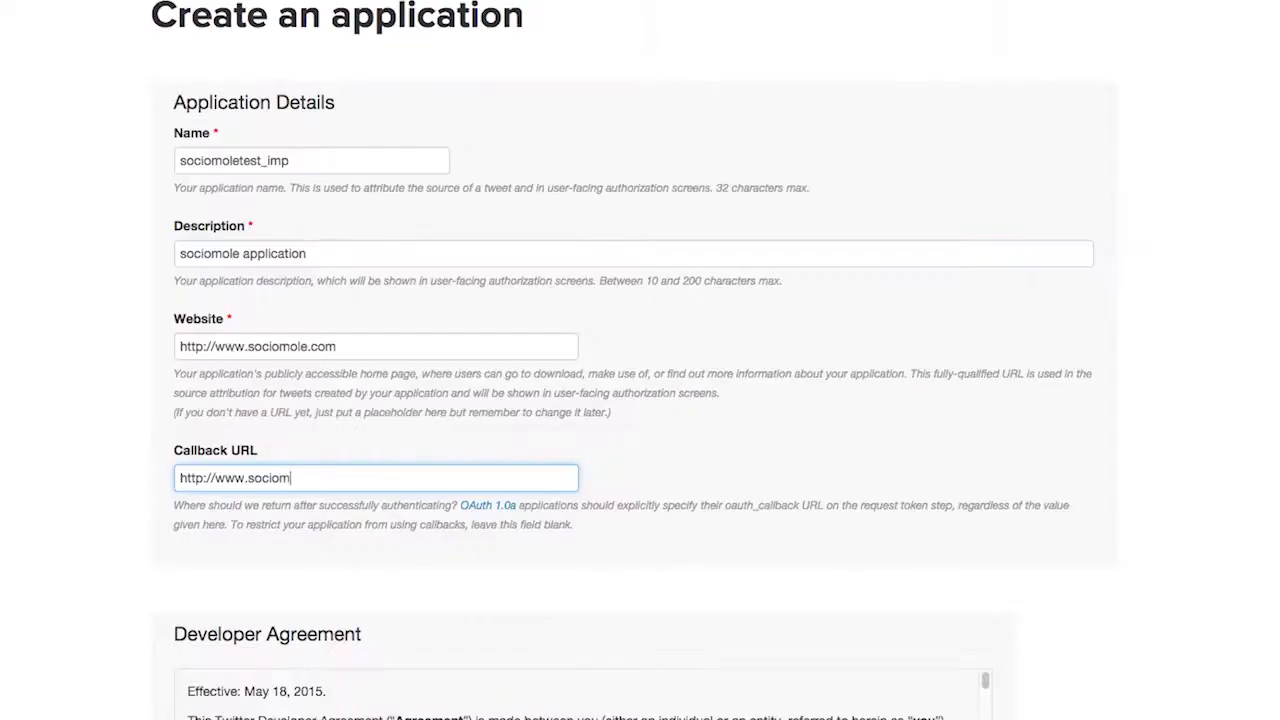
pyautogui.write('ole.com')
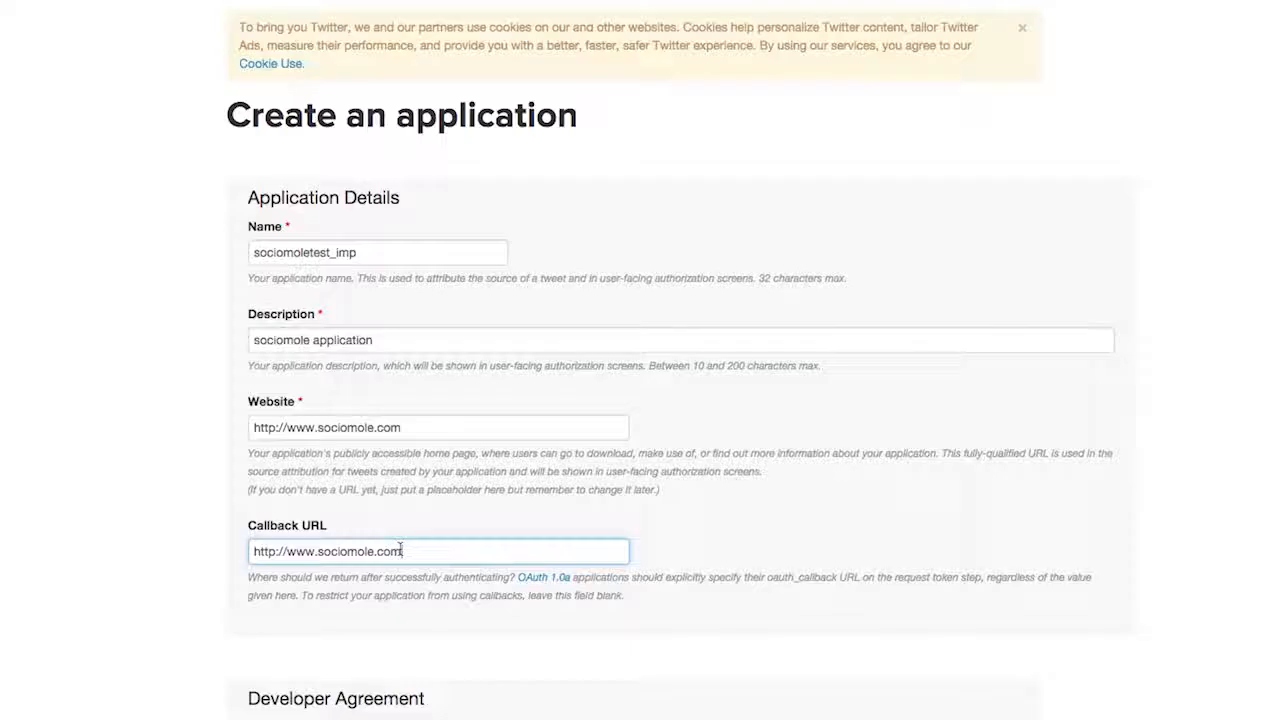
# Step: Accept the Developer Agreement and create the Twitter application
pyautogui.scroll(-1, 399, 549)
pyautogui.scroll(-3, 399, 549)
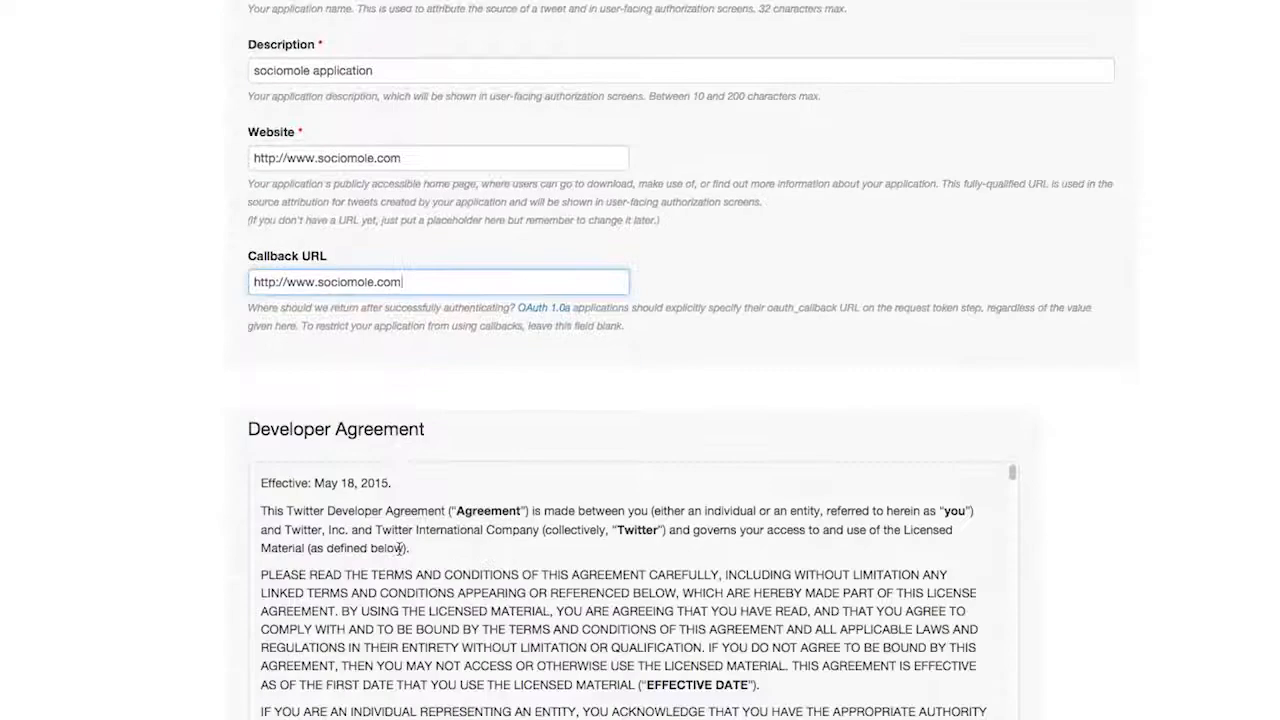
pyautogui.scroll(-5, 399, 549)
pyautogui.scroll(-3, 200, 540)
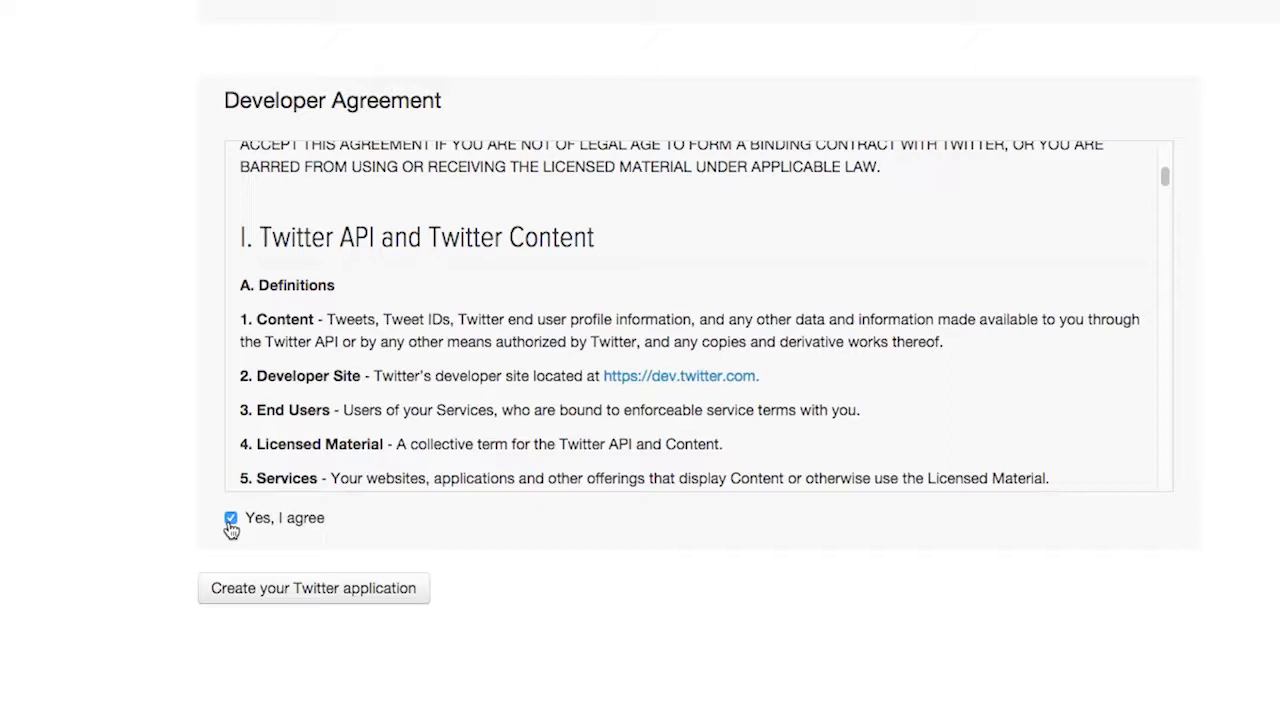
pyautogui.click(253, 601)
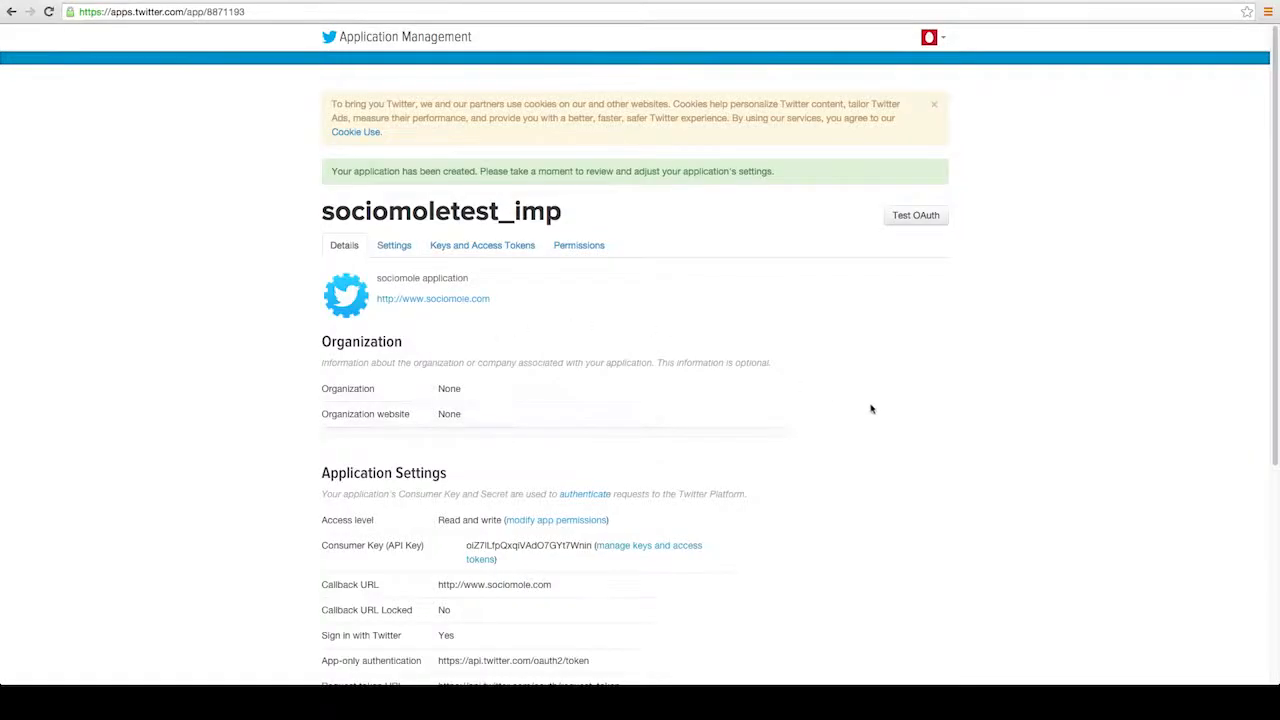
# Step: Generate an access token for the sociomoletest_imp app from its keys and access tokens settings
pyautogui.scroll(-1, 896, 411)
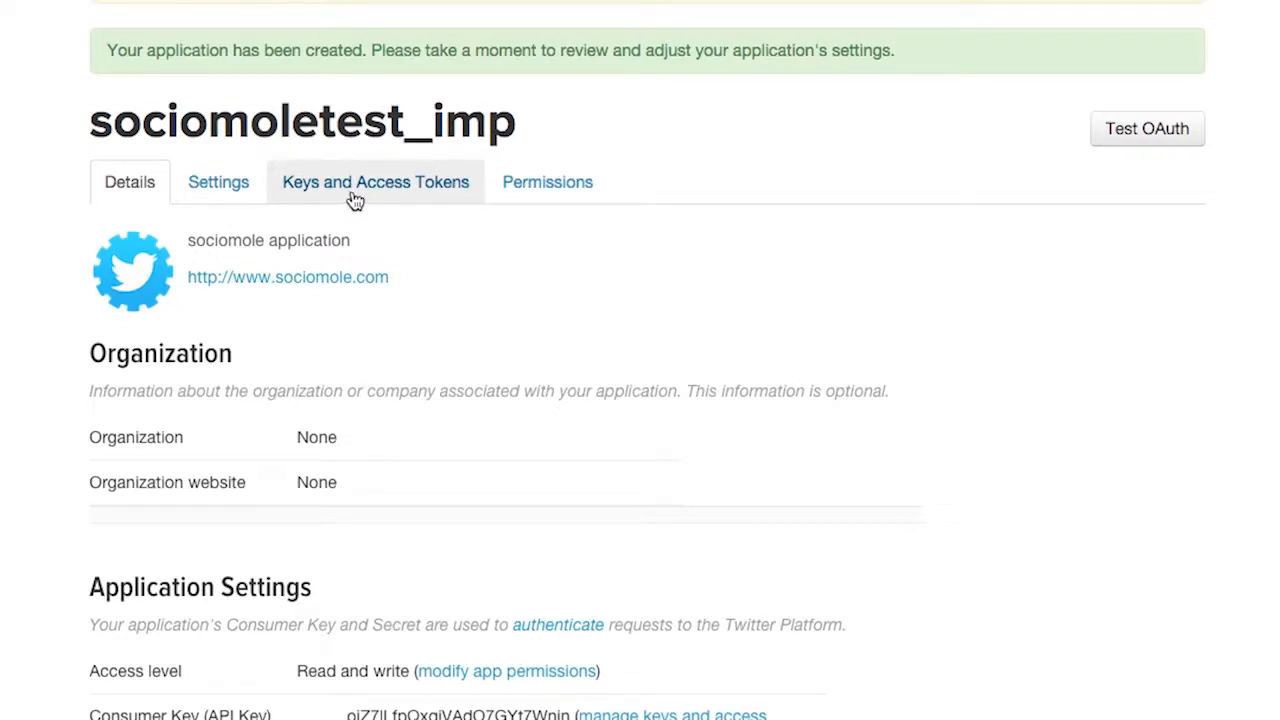
pyautogui.click(355, 200)
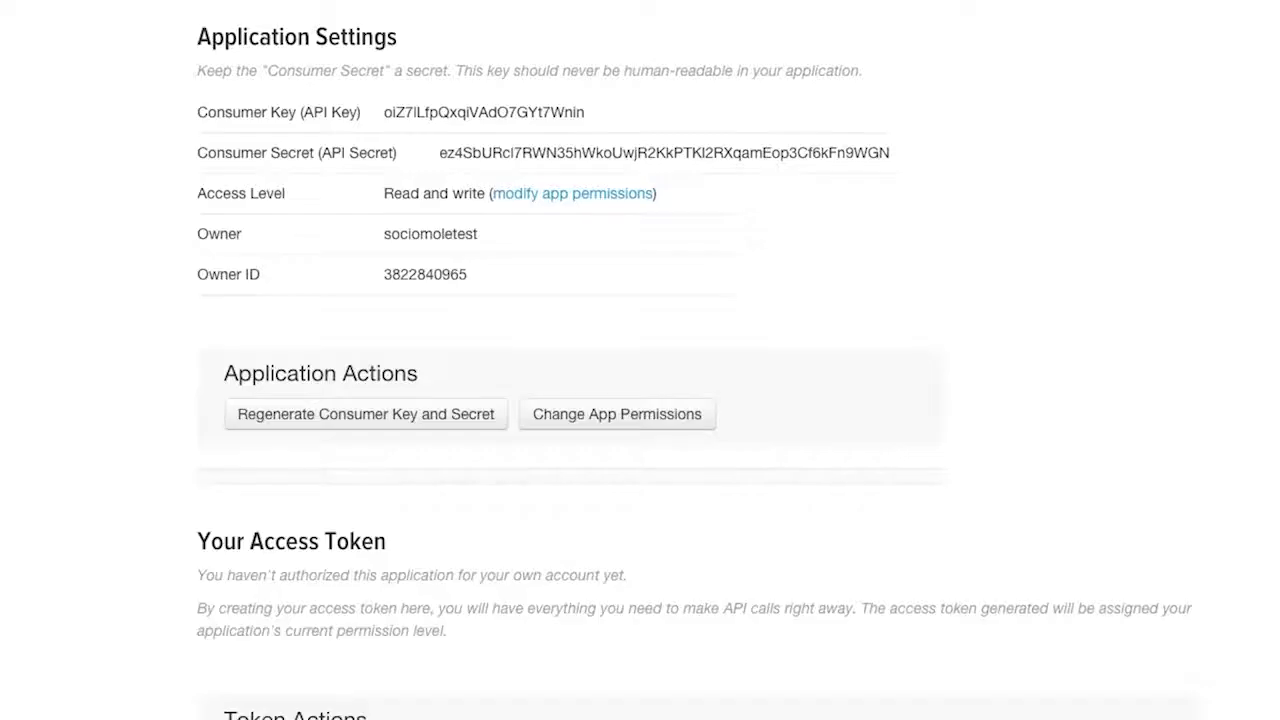
pyautogui.scroll(-3, 694, 360)
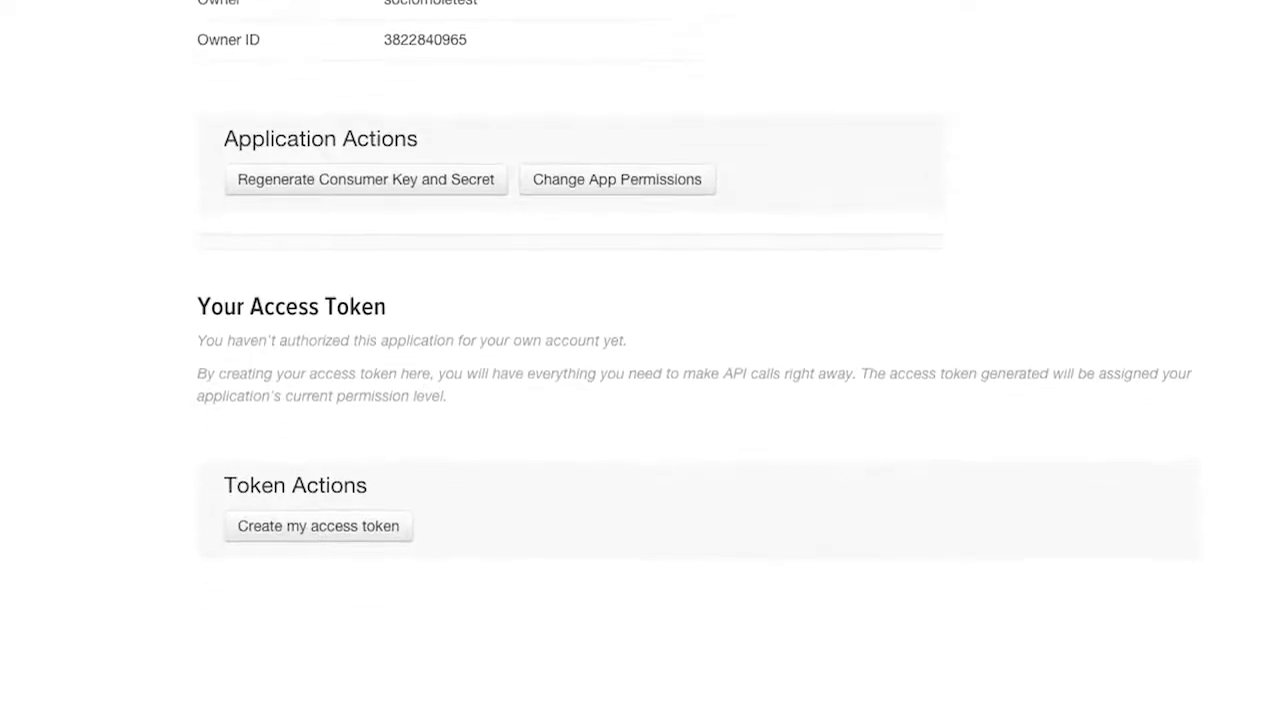
pyautogui.click(325, 535)
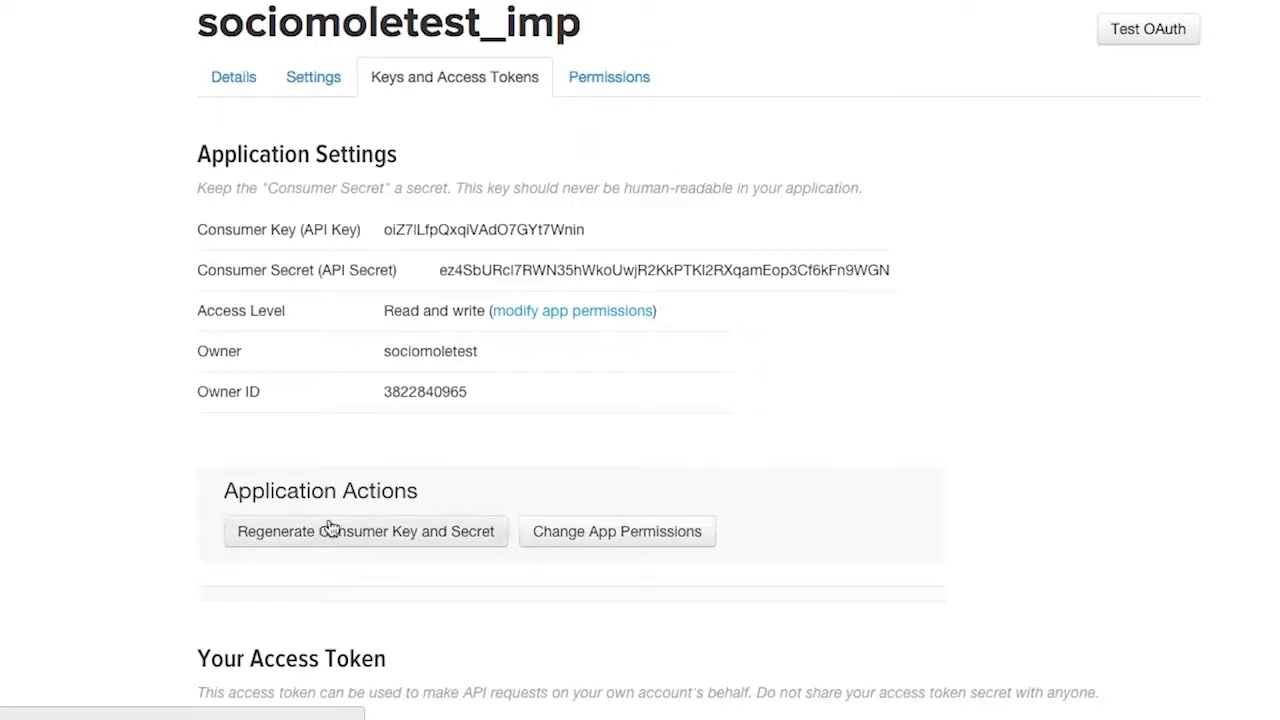
# Step: Set the app's access permission to Read, Write and Access direct messages and save the settings
pyautogui.click(596, 90)
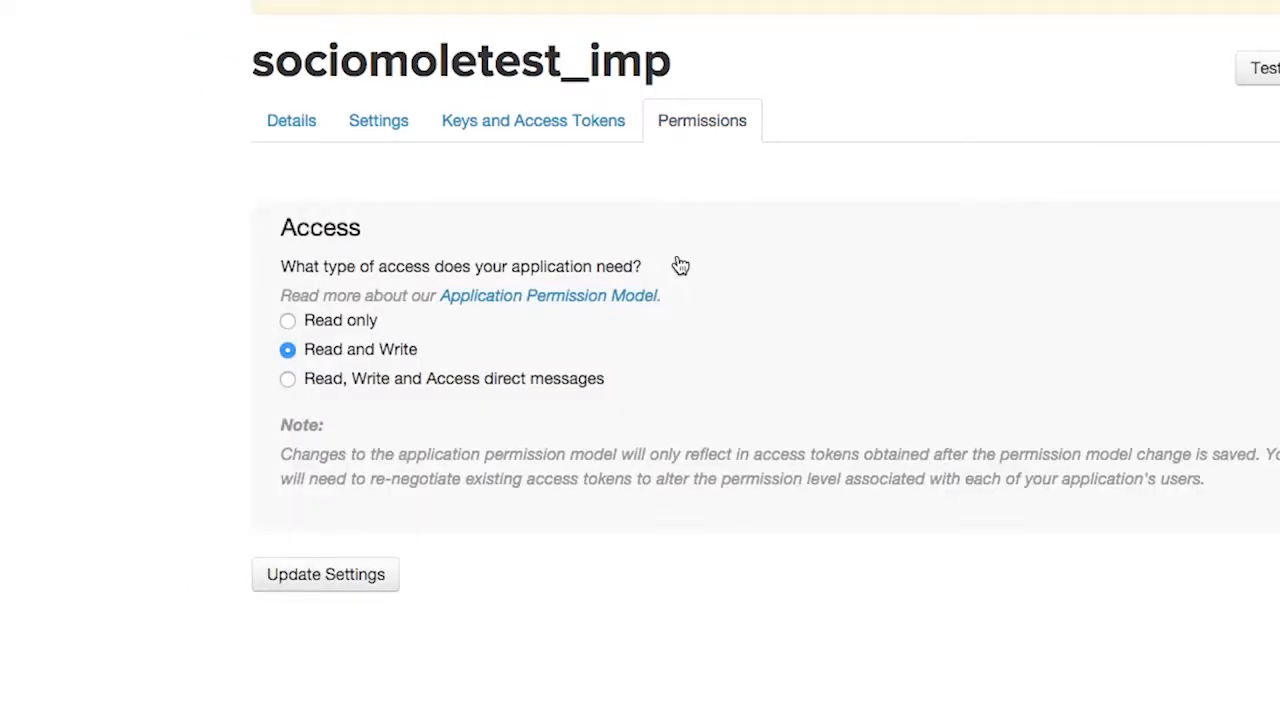
pyautogui.click(289, 382)
pyautogui.click(330, 580)
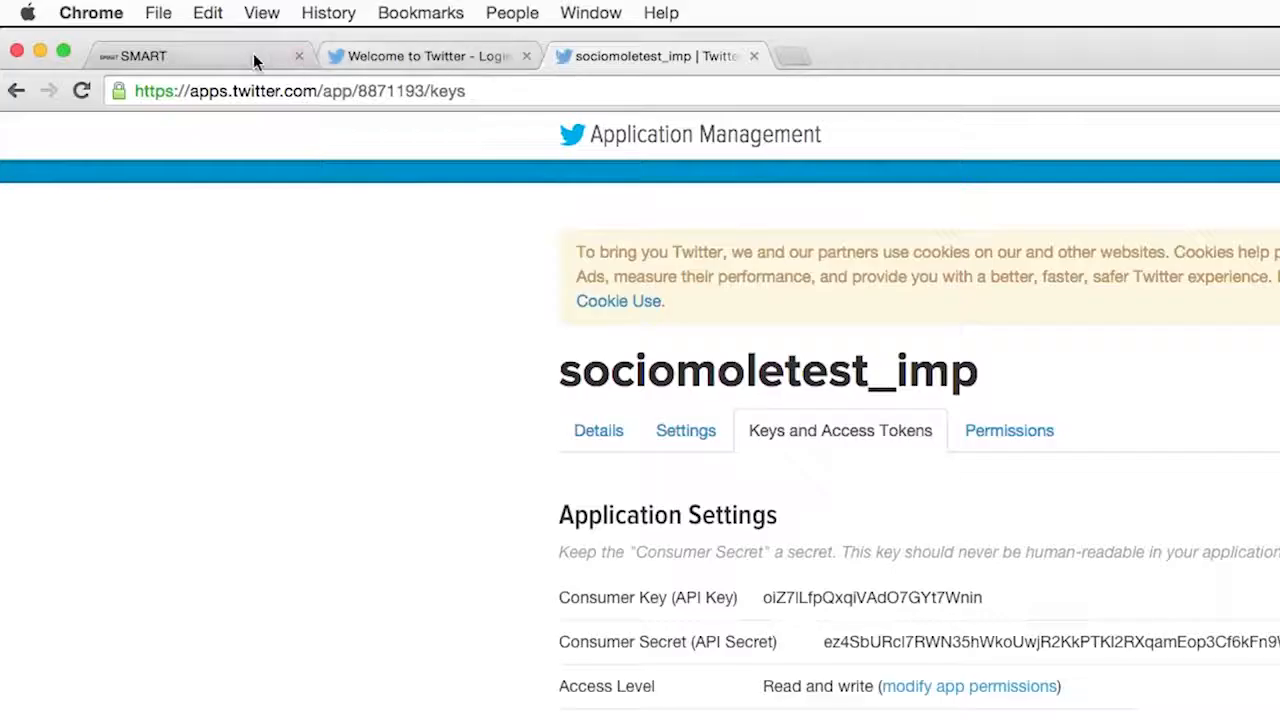
# Step: Switch to the SocioMole SMART site and open the form for creating a profile
pyautogui.click(231, 54)
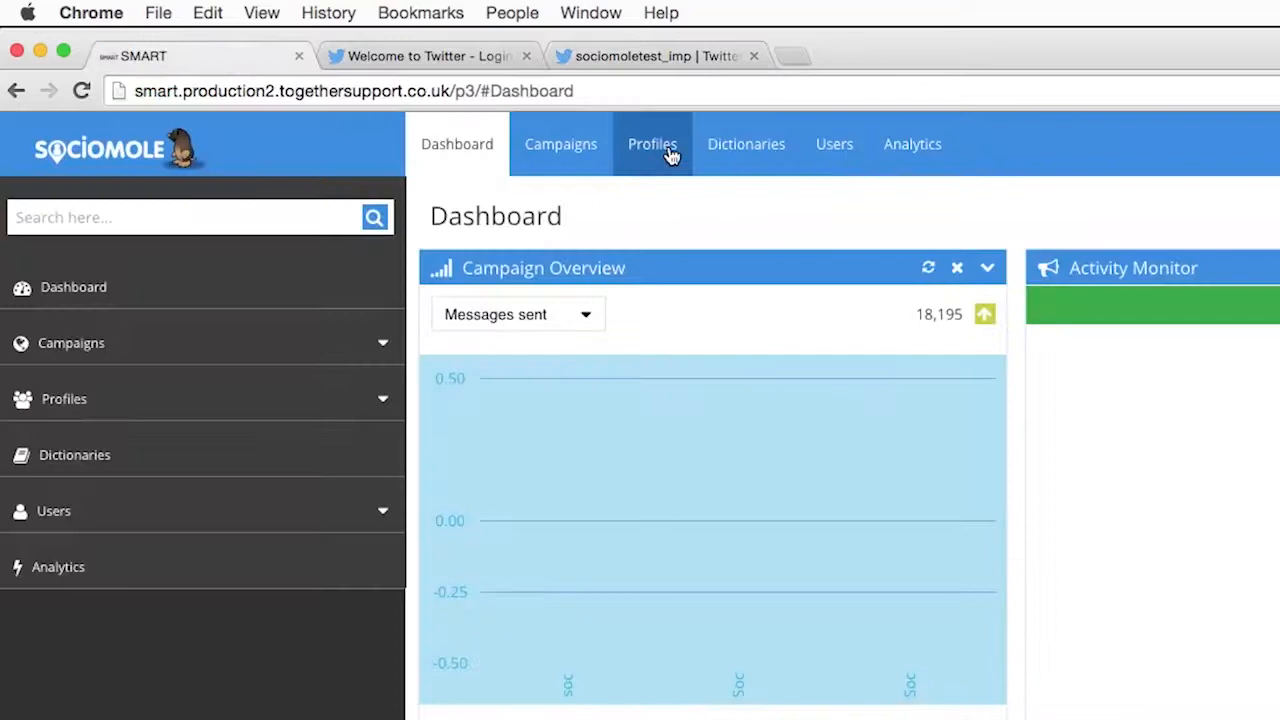
pyautogui.click(660, 150)
pyautogui.click(662, 272)
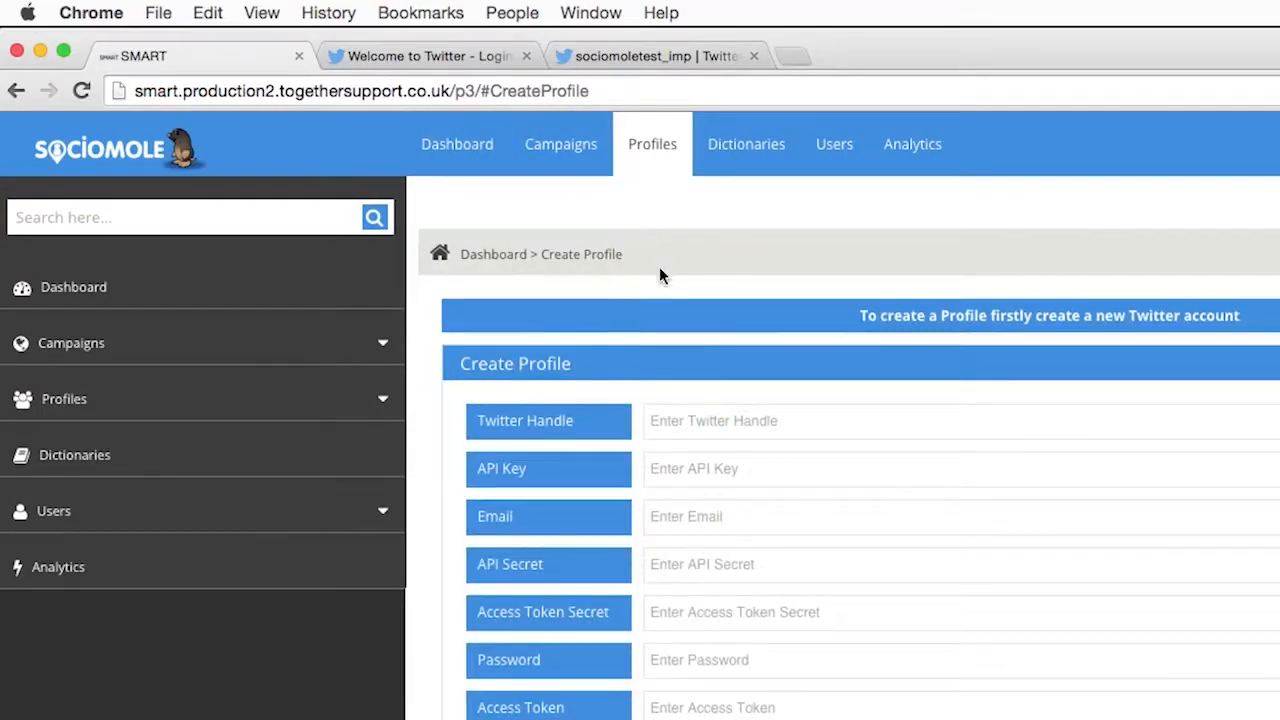
# Step: Copy the consumer key from the Twitter app's keys page into the API Key field of the SocioMole profile form
pyautogui.click(671, 56)
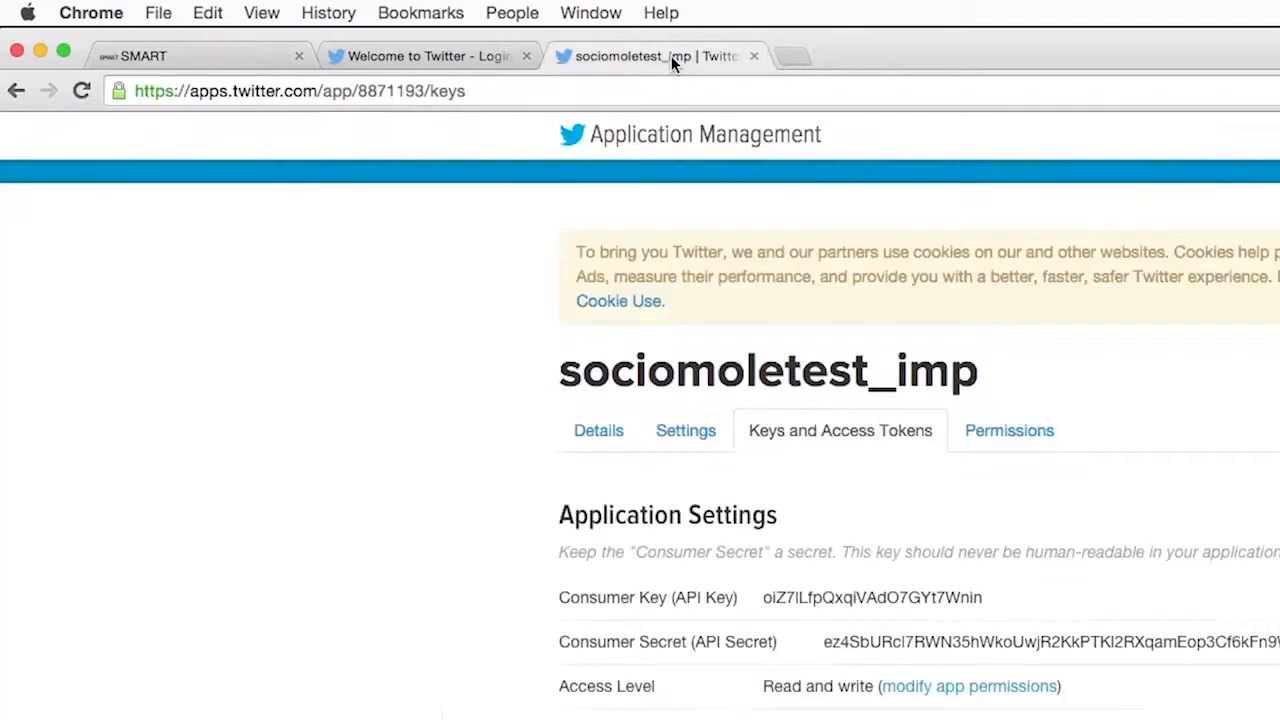
pyautogui.doubleClick(840, 602)
pyautogui.hotkey('ctrl', 'c')
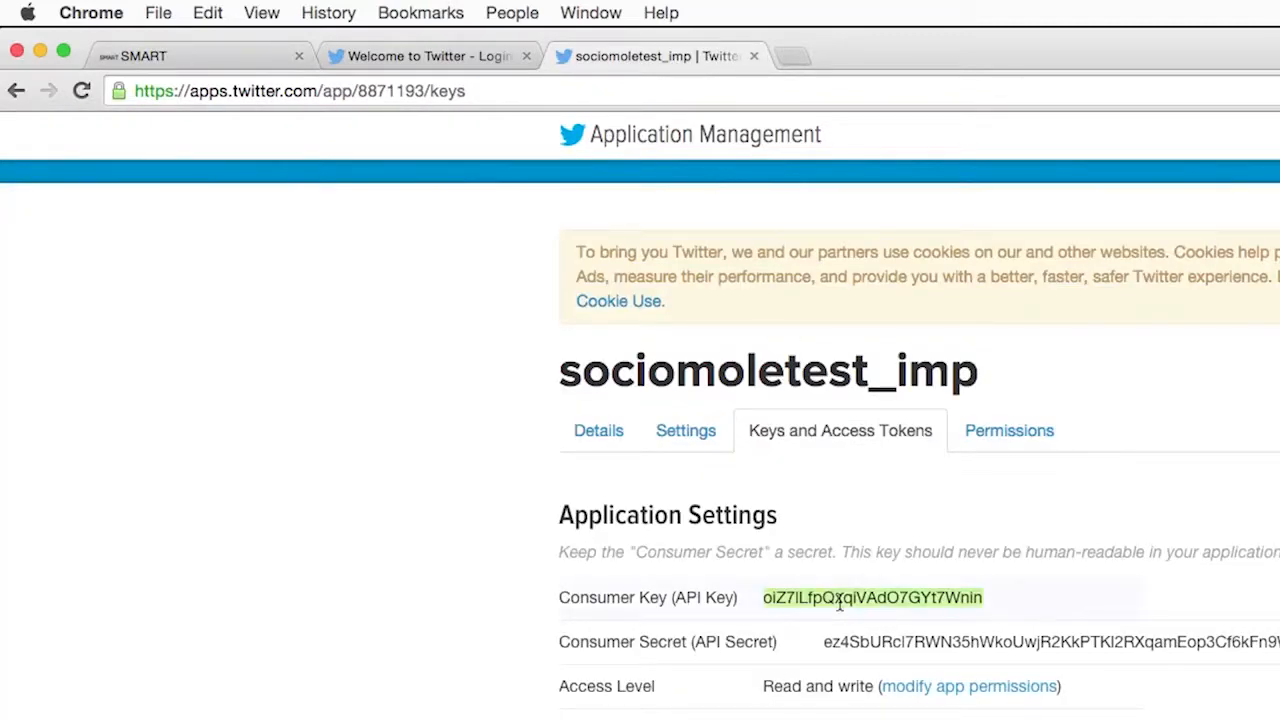
pyautogui.click(207, 14)
pyautogui.click(223, 124)
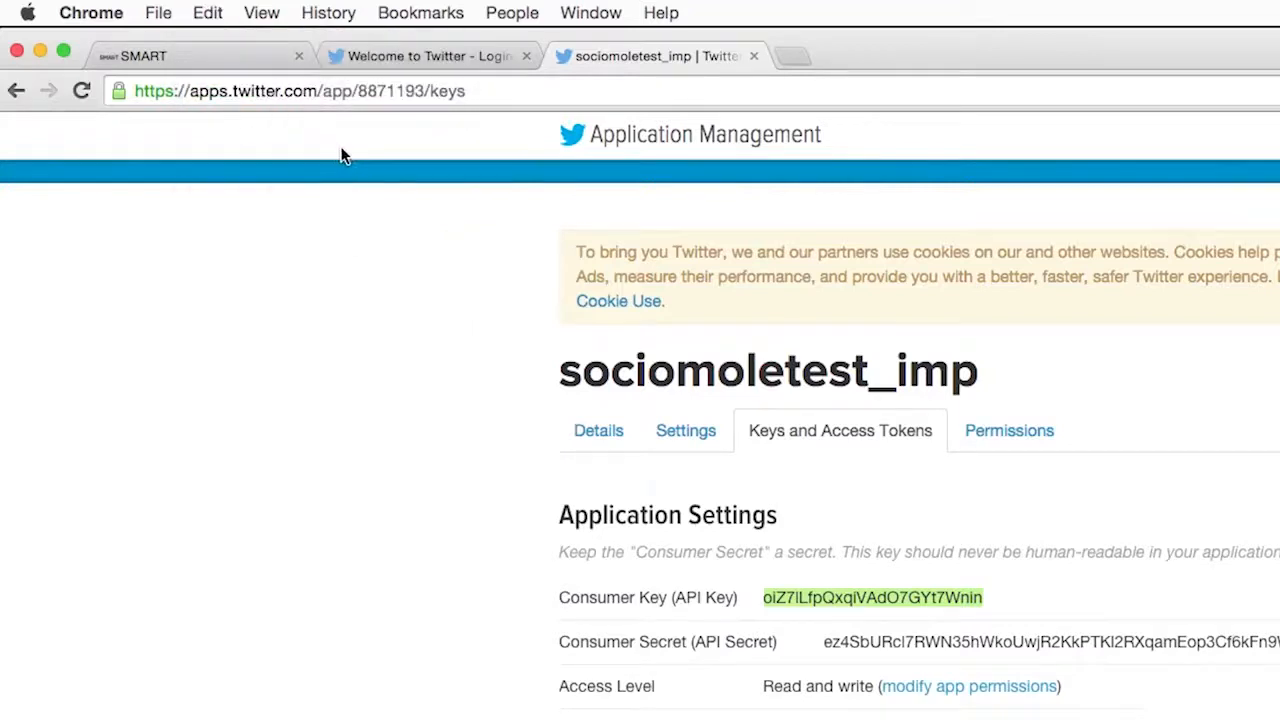
pyautogui.click(254, 58)
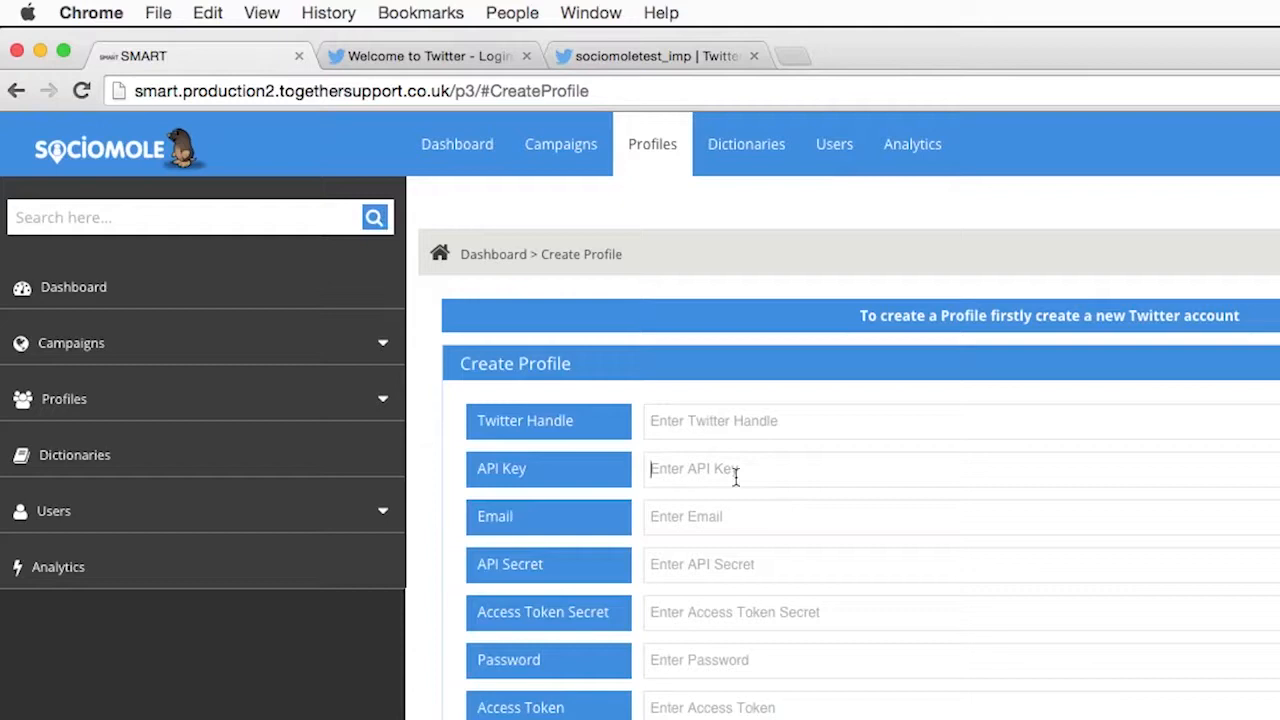
pyautogui.click(205, 16)
pyautogui.click(238, 148)
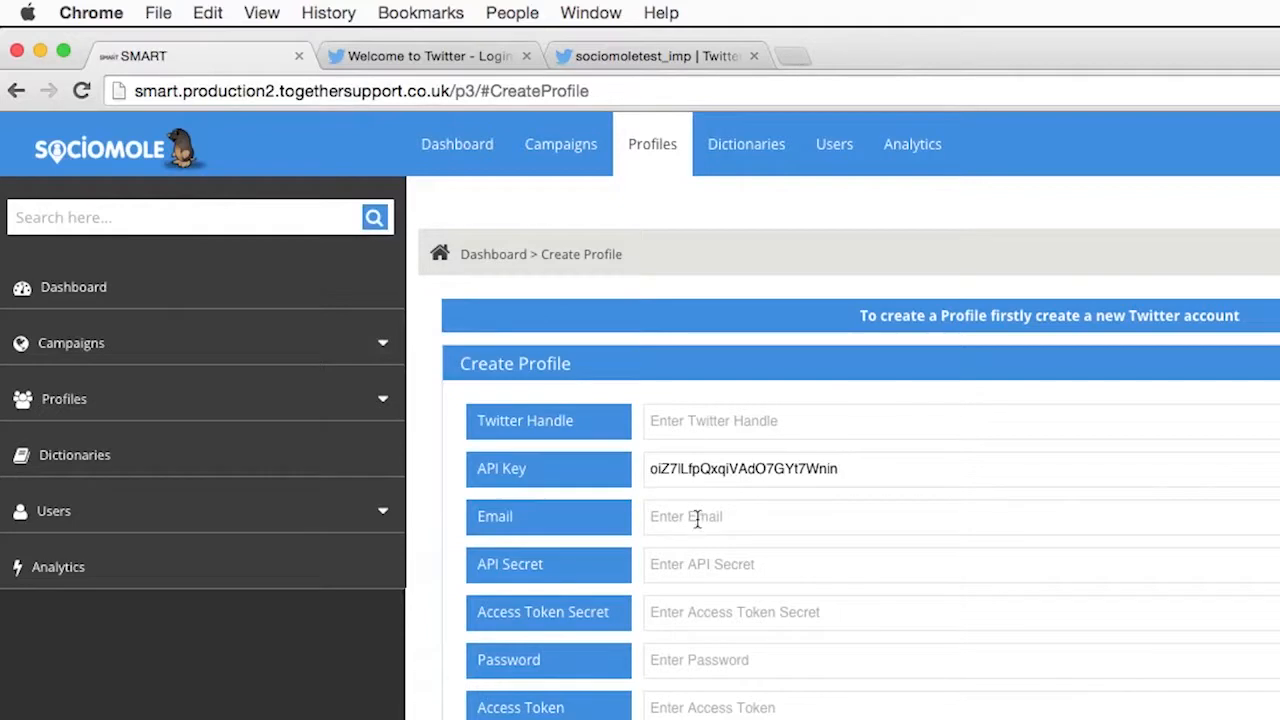
# Step: Copy the consumer secret from the Twitter app's keys page into the API Secret field of the SocioMole profile form
pyautogui.click(711, 560)
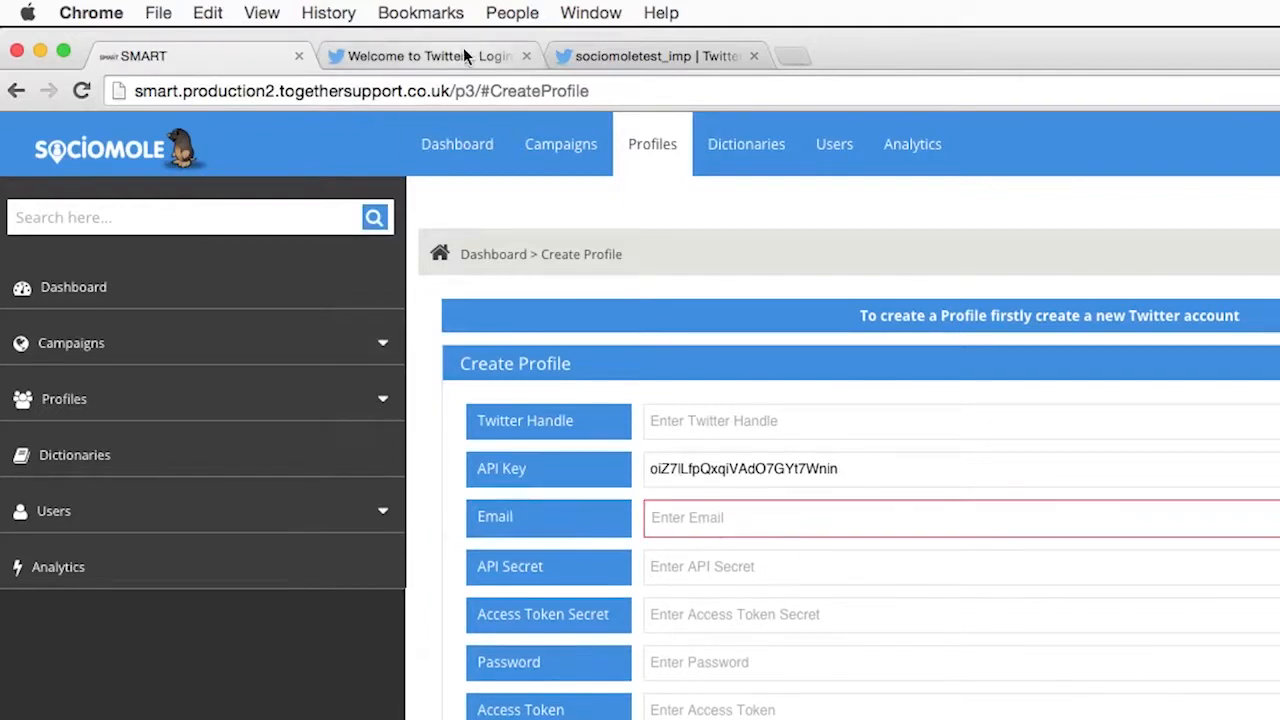
pyautogui.click(633, 55)
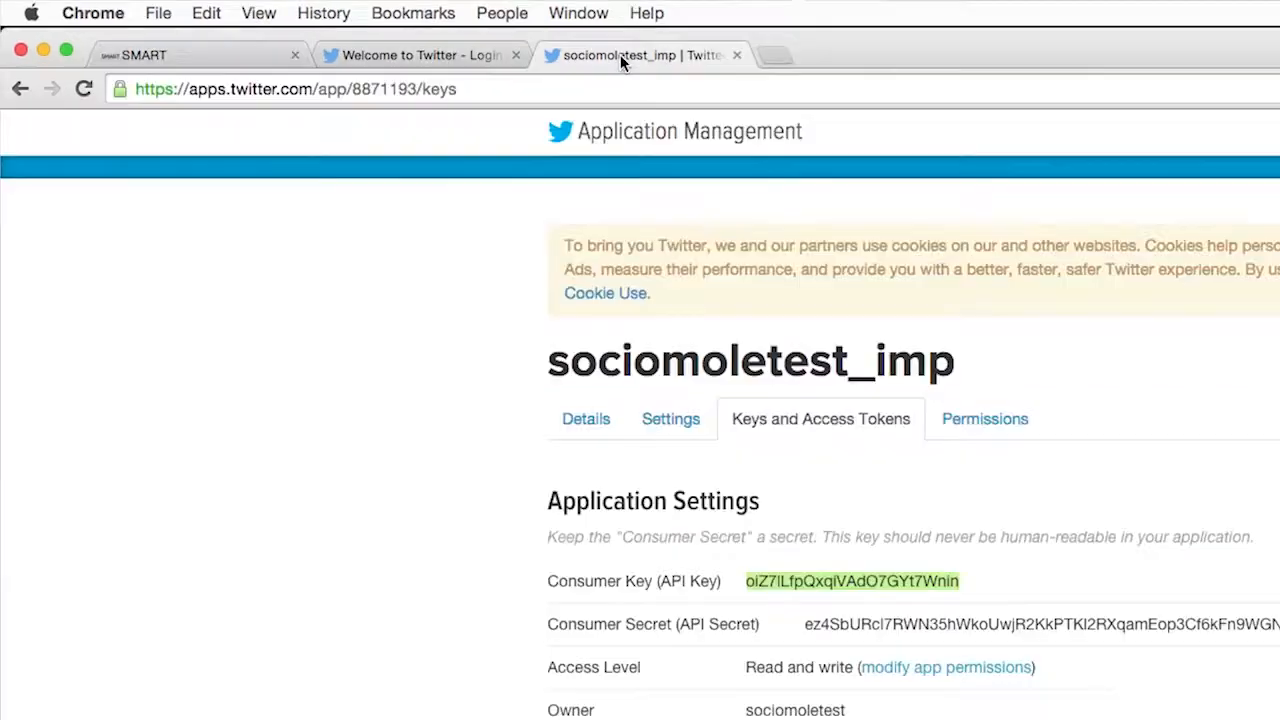
pyautogui.doubleClick(904, 623)
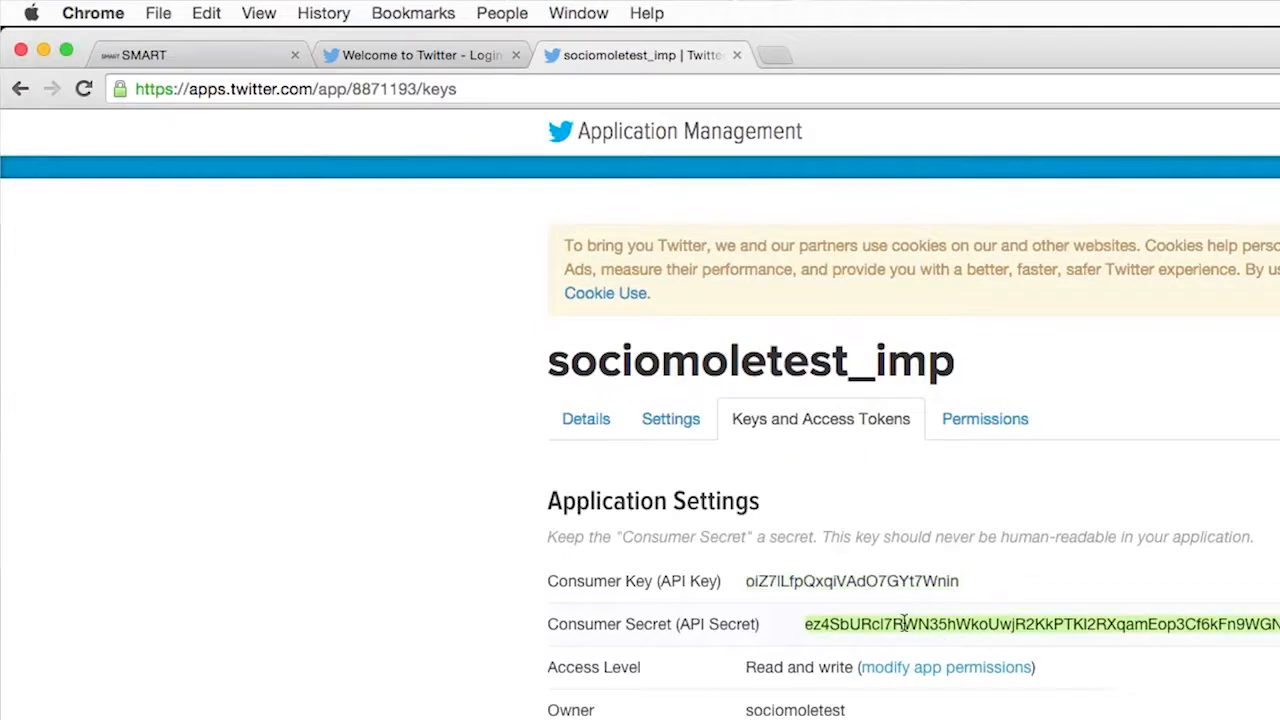
pyautogui.click(205, 14)
pyautogui.click(223, 117)
pyautogui.click(240, 60)
pyautogui.click(767, 551)
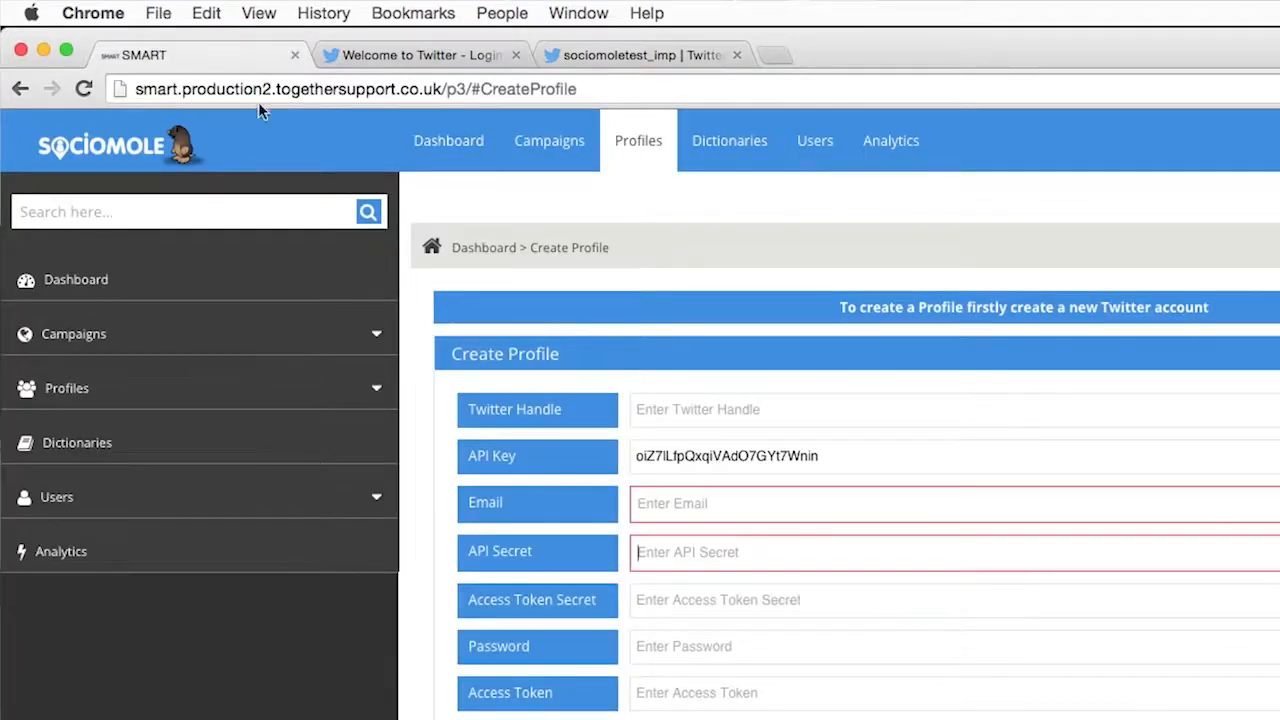
pyautogui.click(214, 14)
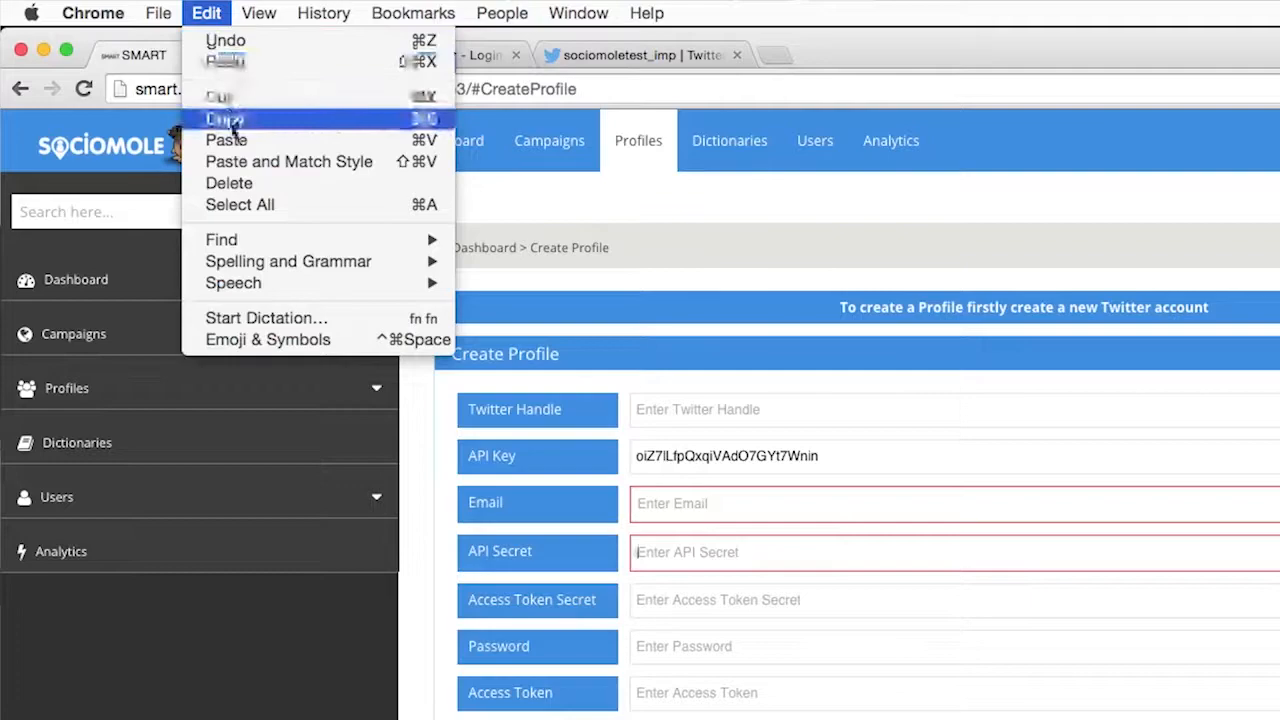
pyautogui.click(224, 140)
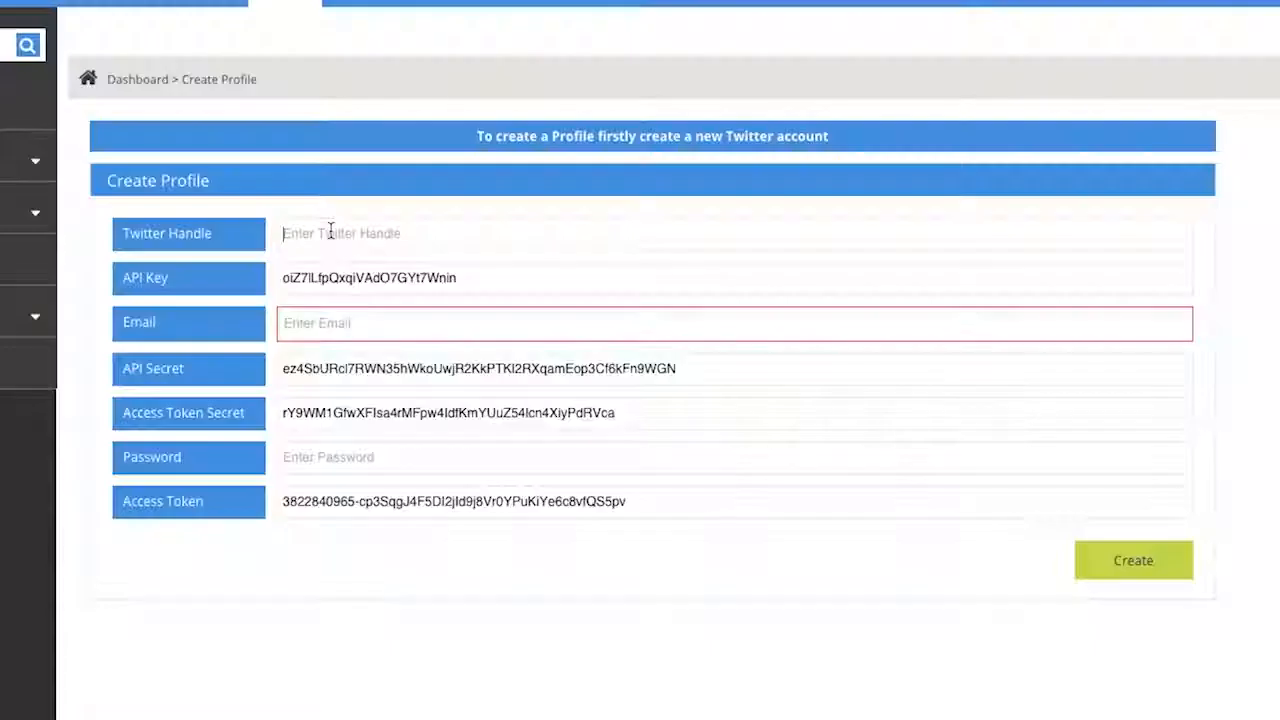
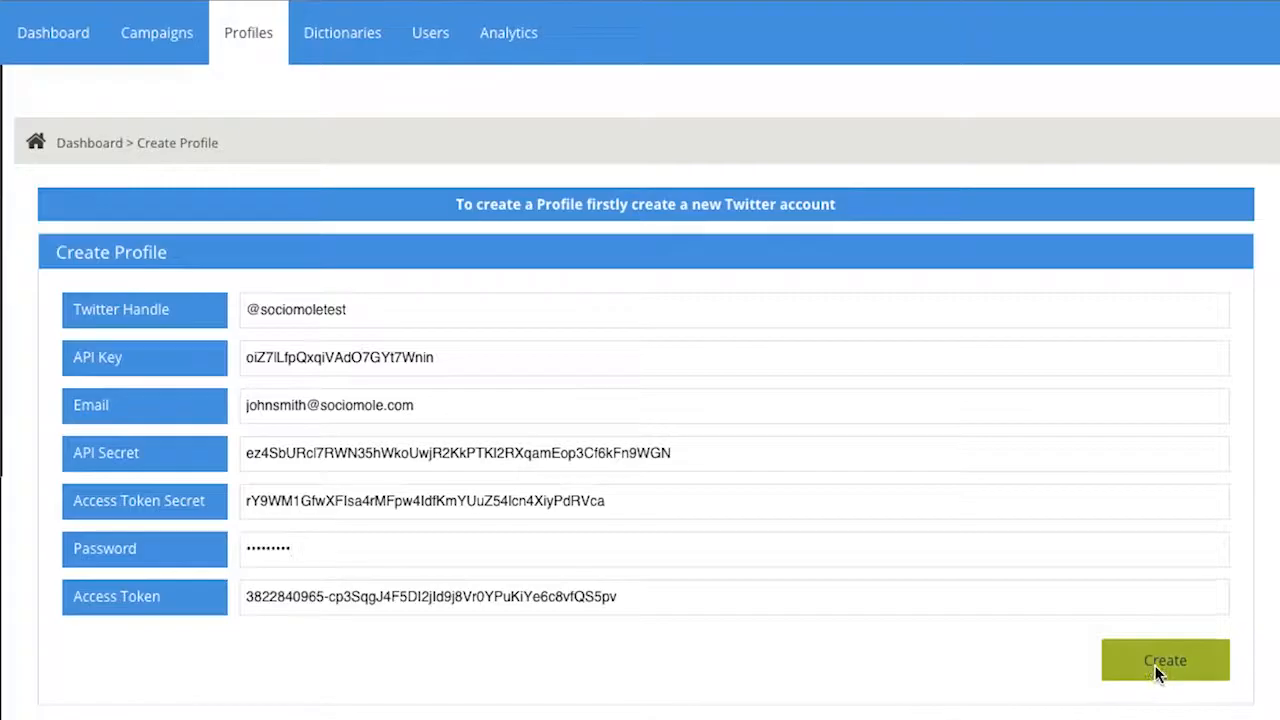